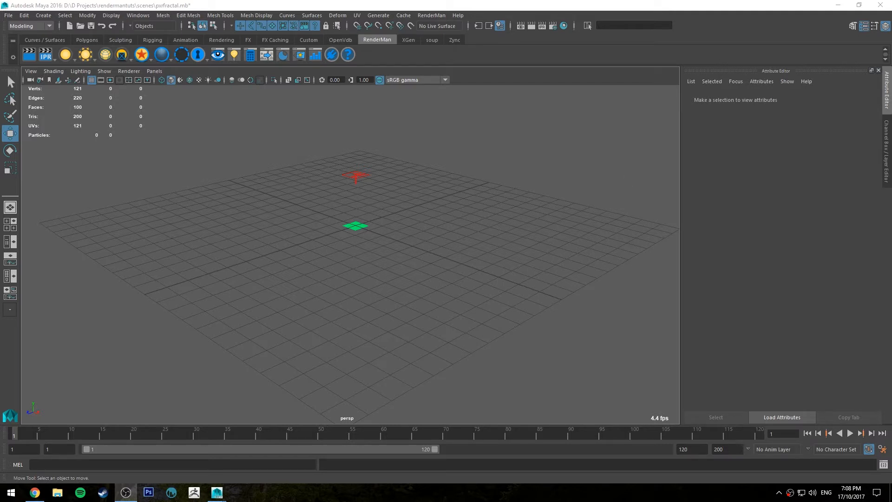
Bring up the Google Images 'fractal' results and preview the dark space-filling curve fractal.
key("alt+Tab")
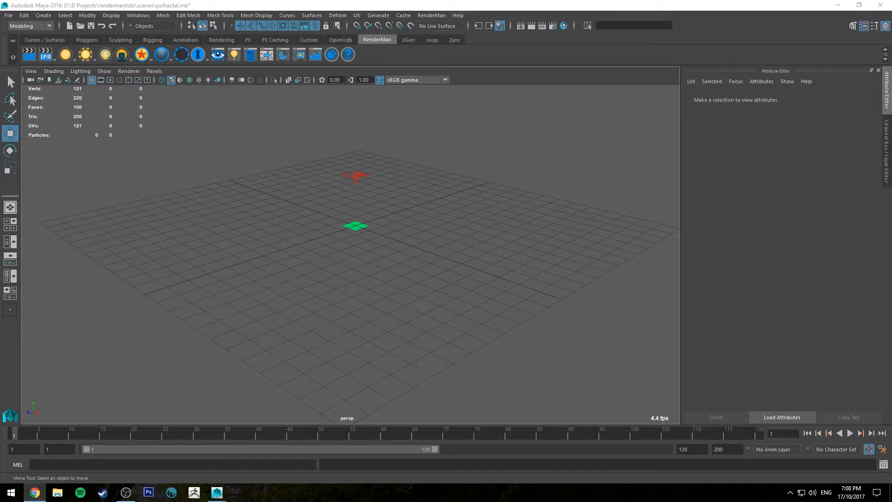
left_click(35, 493)
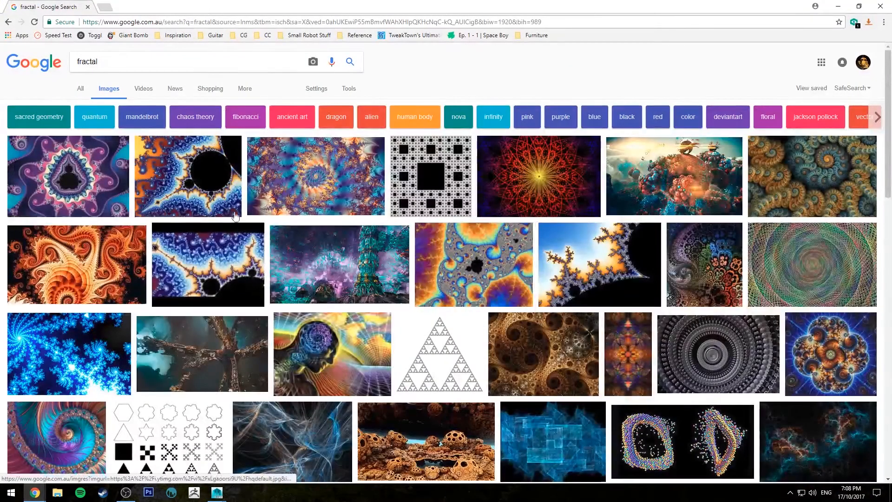
scroll(236, 214, "down", 3)
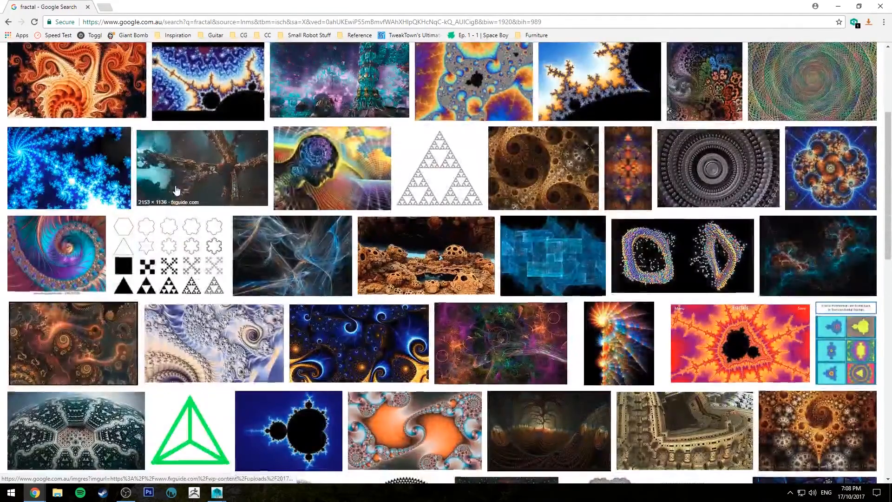
scroll(177, 189, "down", 5)
scroll(176, 209, "down", 3)
scroll(174, 263, "up", 4)
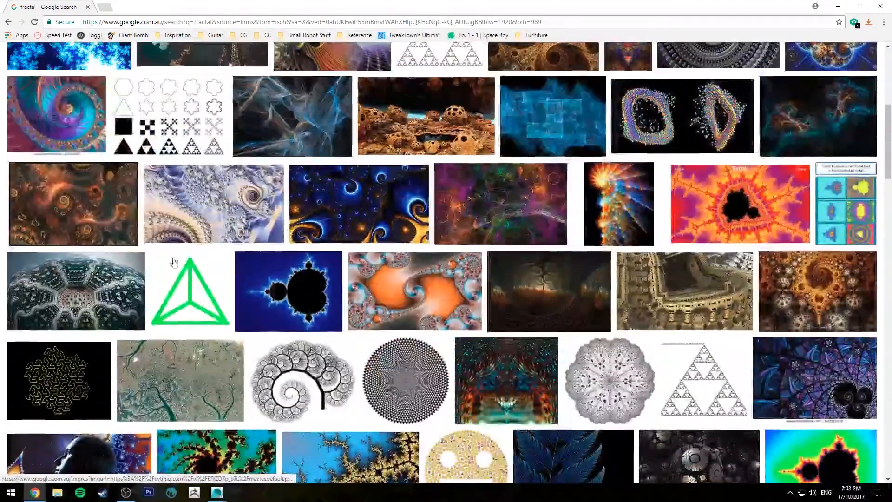
scroll(174, 263, "down", 3)
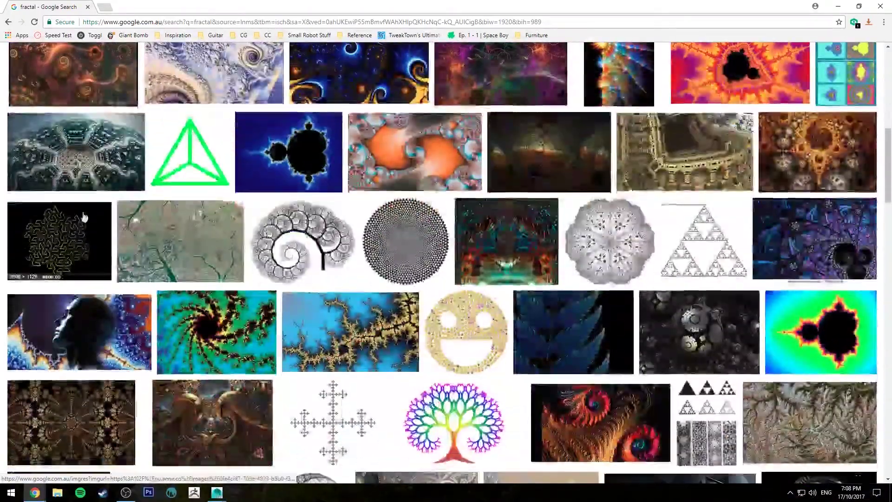
left_click(50, 217)
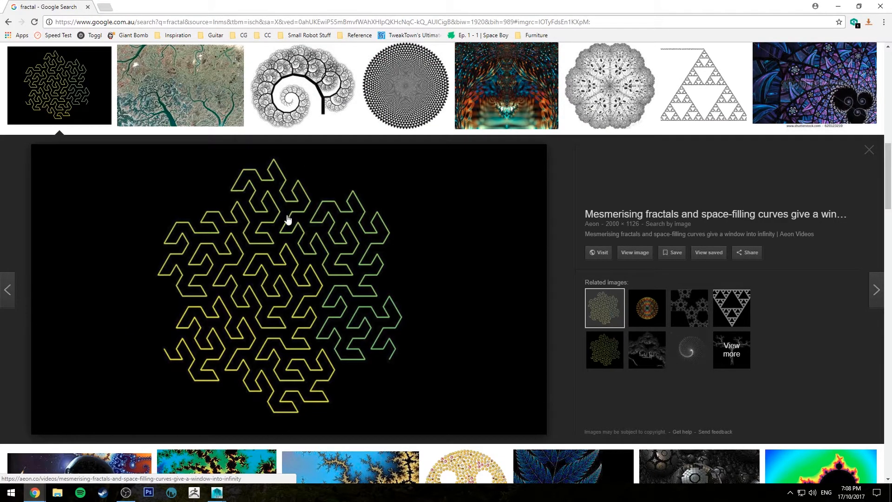
scroll(385, 302, "up", 2)
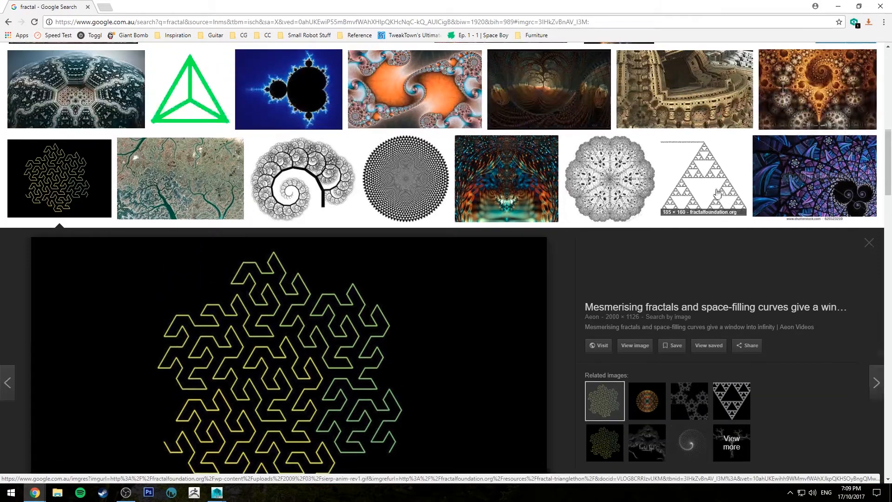
Preview the triangular fractal, then the colourful fractal landscape image.
left_click(716, 192)
scroll(302, 297, "up", 3)
scroll(384, 279, "up", 4)
scroll(385, 280, "up", 4)
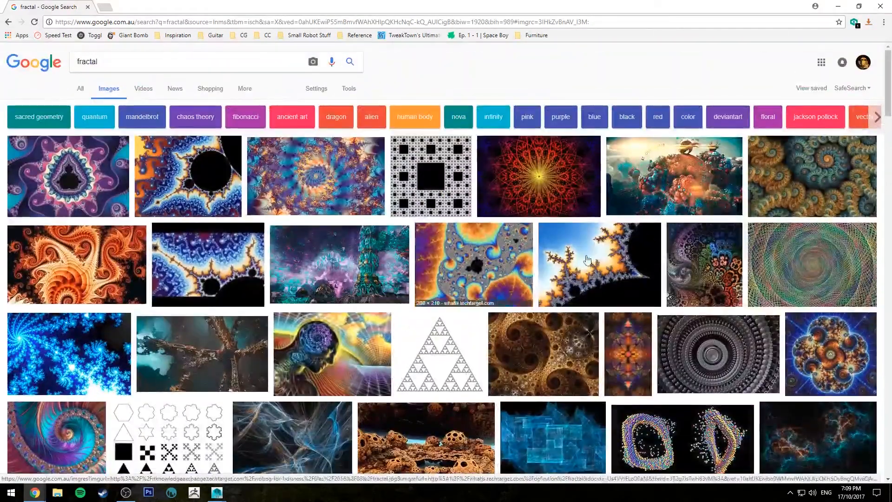
left_click(674, 174)
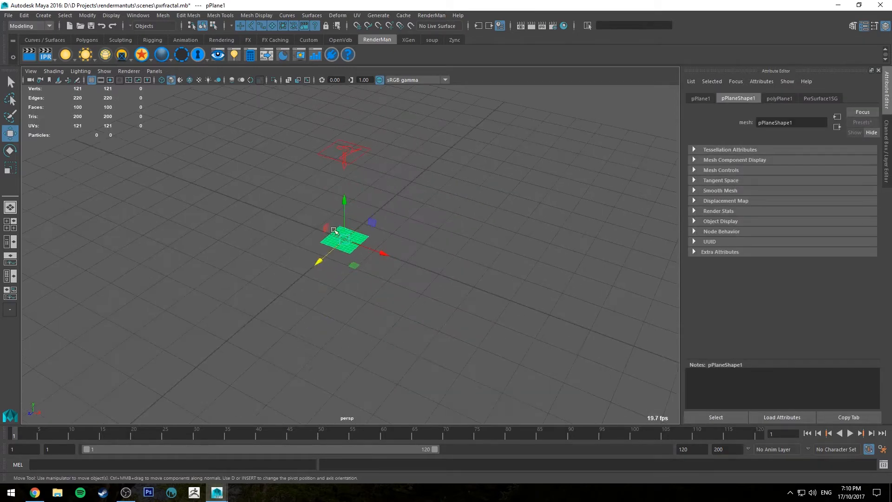
Select the plane's PxrSurface2 material and show its shading network in Hypershade.
middle_click_drag(334, 230, 390, 136, "alt")
left_click(141, 54)
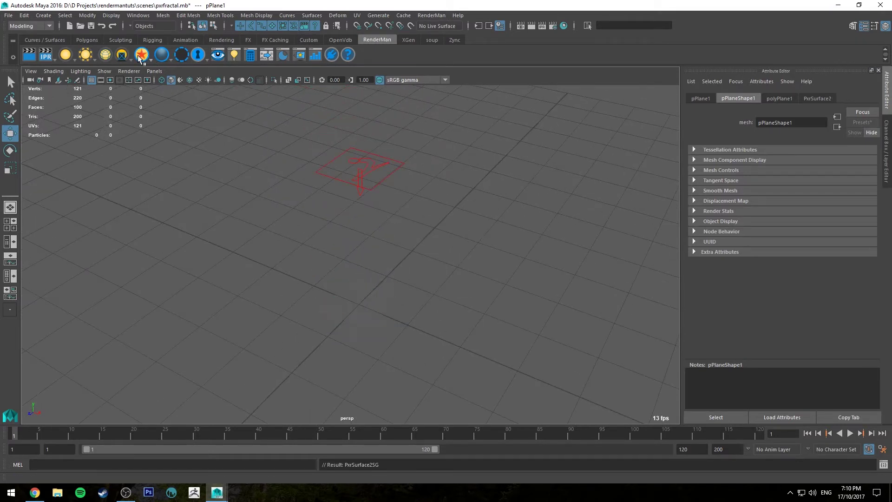
left_click(565, 26)
scroll(300, 216, "down", 2)
middle_click_drag(382, 224, 416, 223, "alt")
Create a PxrFractal1 node beside PxrSurface2 and expand its attributes.
key("Tab")
type("PxrFractal")
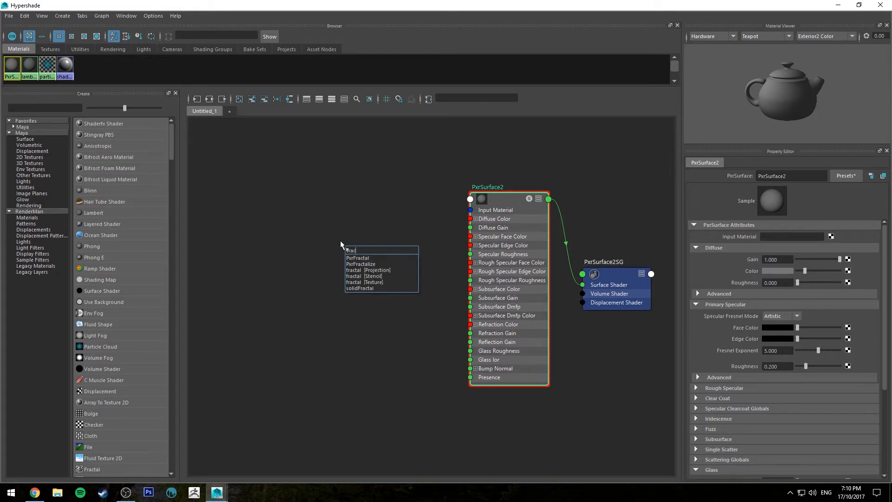
key("Return")
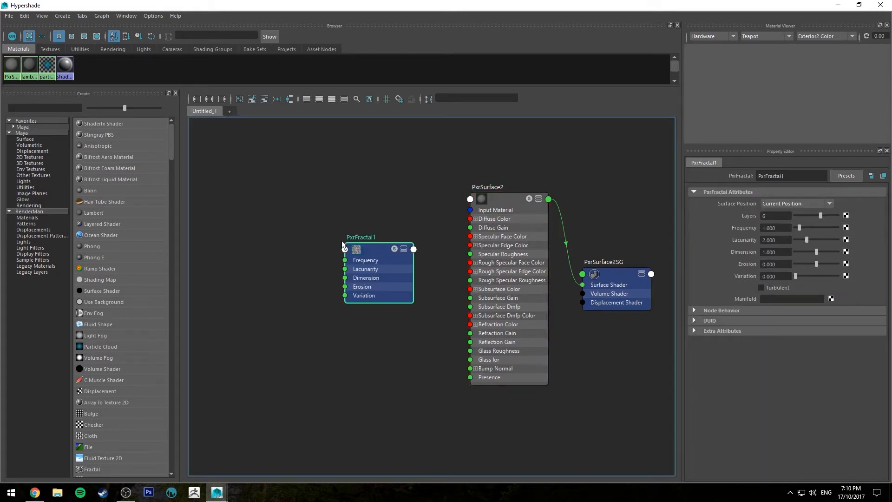
left_click_drag(378, 249, 364, 220)
key("3")
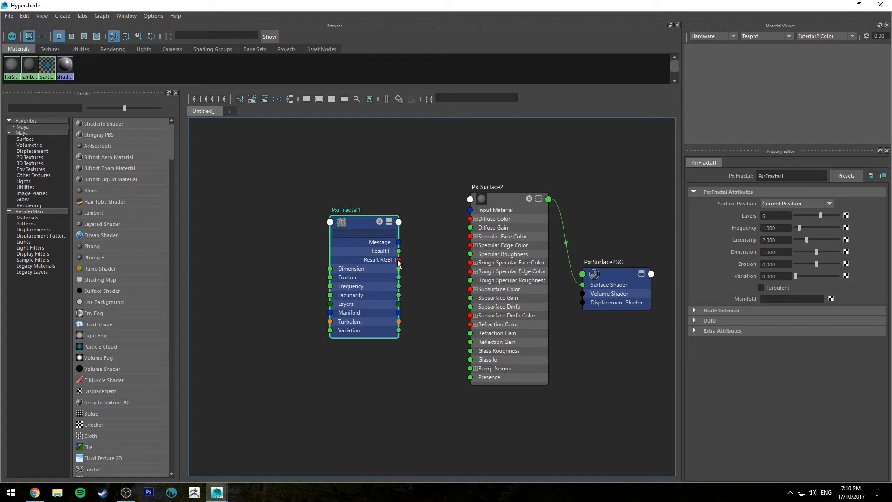
Connect PxrFractal1's Result RGB to PxrSurface2's Diffuse Color and minimise Hypershade.
left_click_drag(398, 260, 488, 218)
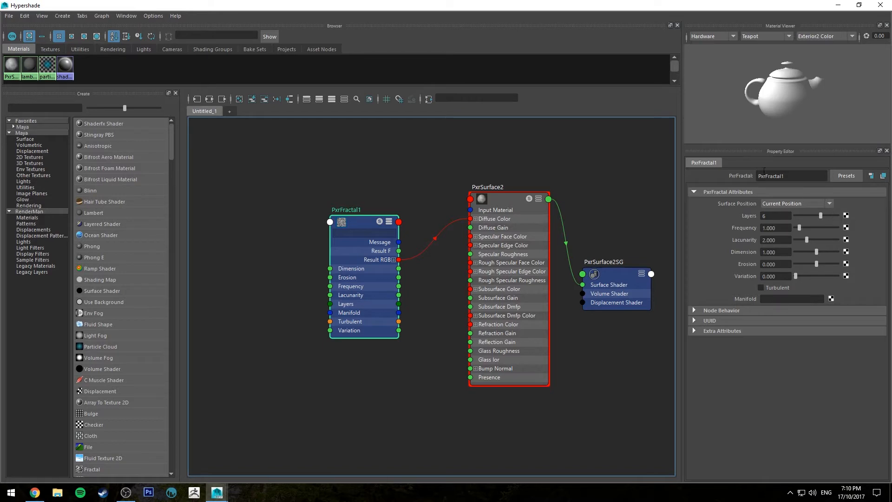
left_click(838, 6)
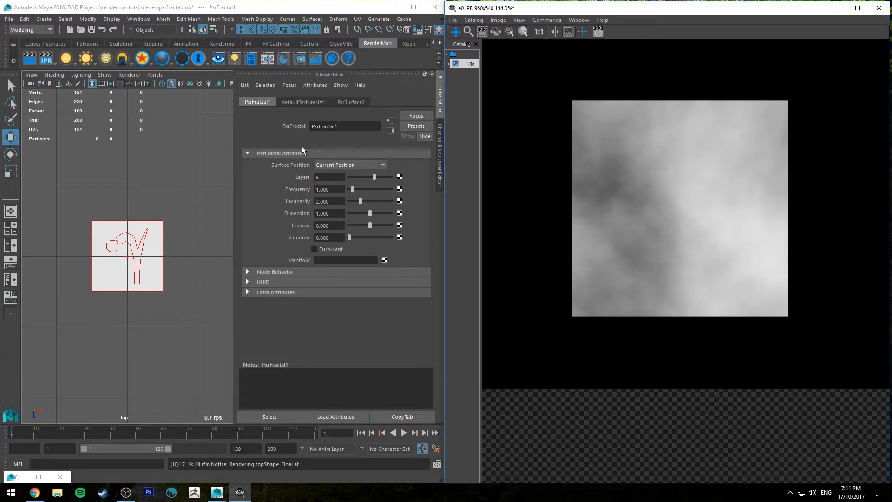
Review PxrFractal1's Surface Position choices twice, keeping Current Position.
left_click(319, 168)
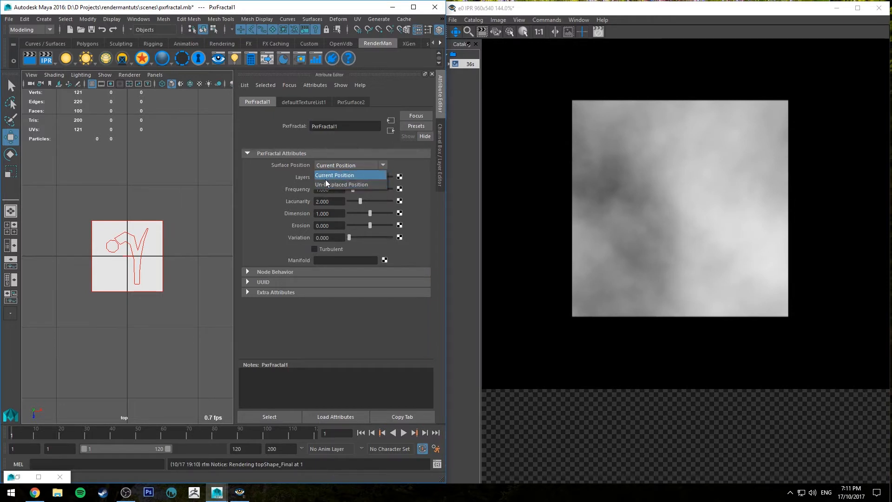
left_click(317, 176)
left_click(360, 164)
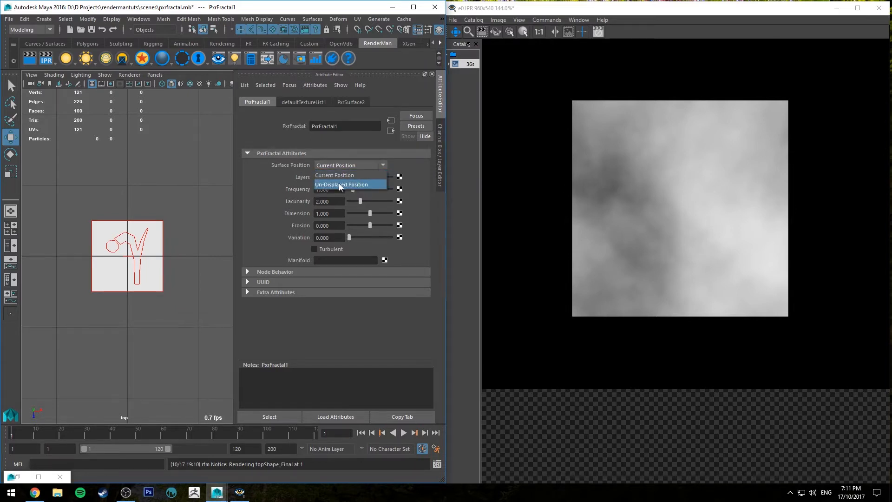
left_click(339, 174)
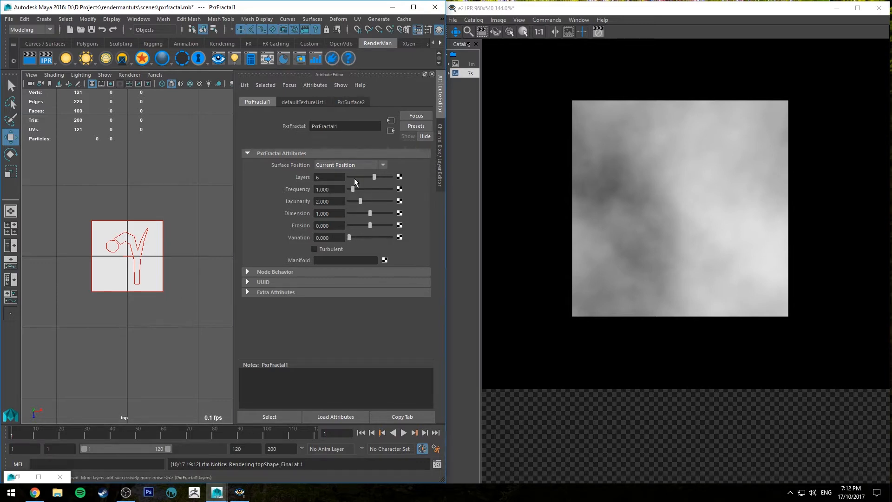
Try PxrFractal1 Layers at 1, 2 and then 3, watching the IPR noise change.
left_click(353, 178)
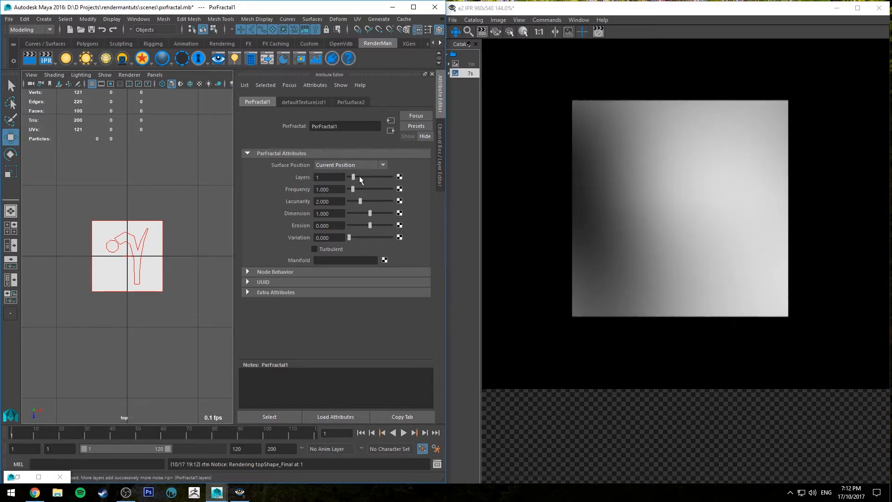
mouse_move(352, 177)
left_mouse_down()
mouse_move(344, 178)
mouse_move(353, 178)
left_mouse_up()
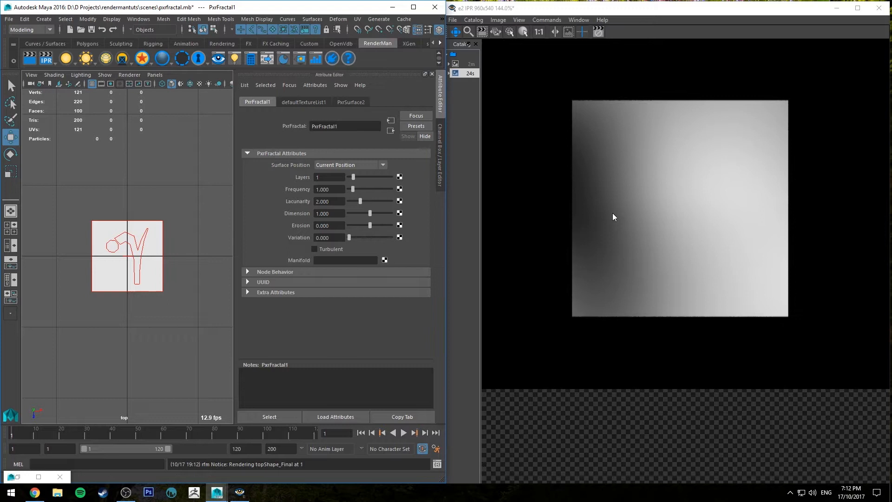
left_click_drag(353, 177, 357, 177)
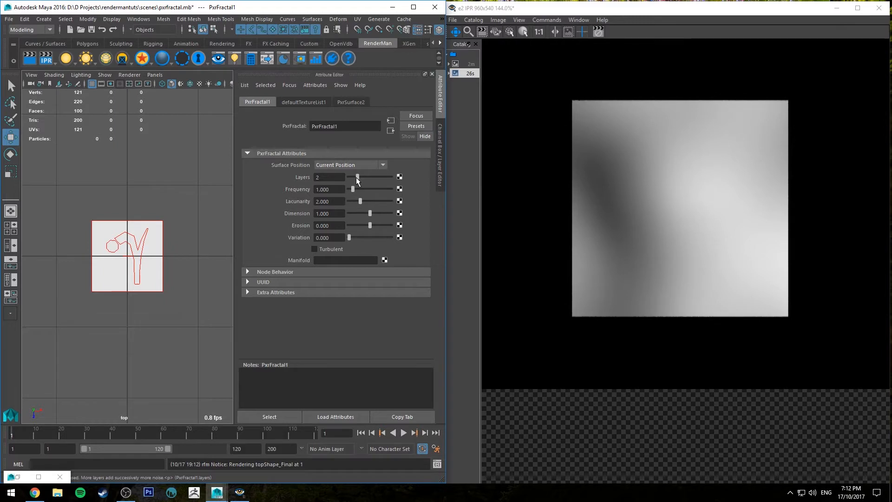
mouse_move(357, 178)
left_mouse_down()
mouse_move(387, 178)
mouse_move(356, 179)
mouse_move(380, 190)
left_mouse_up()
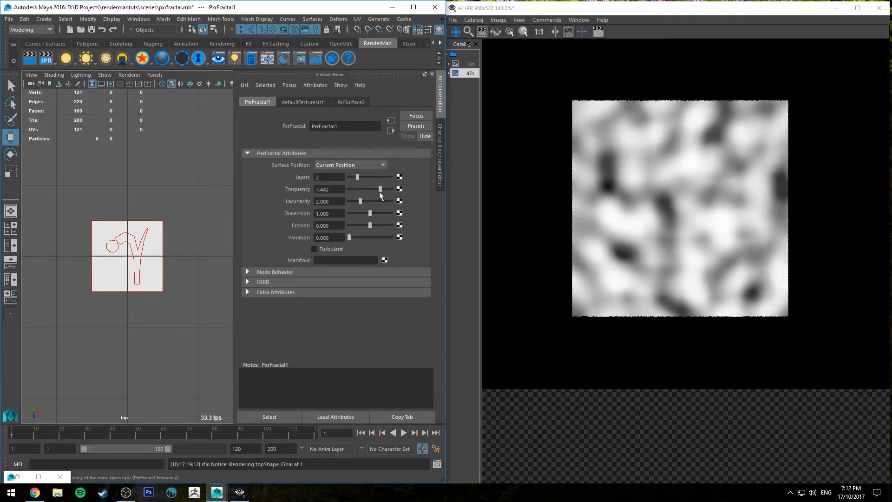
Raise Frequency to about 8.3, add layers, then drop back to a single layer.
left_click_drag(380, 190, 384, 189)
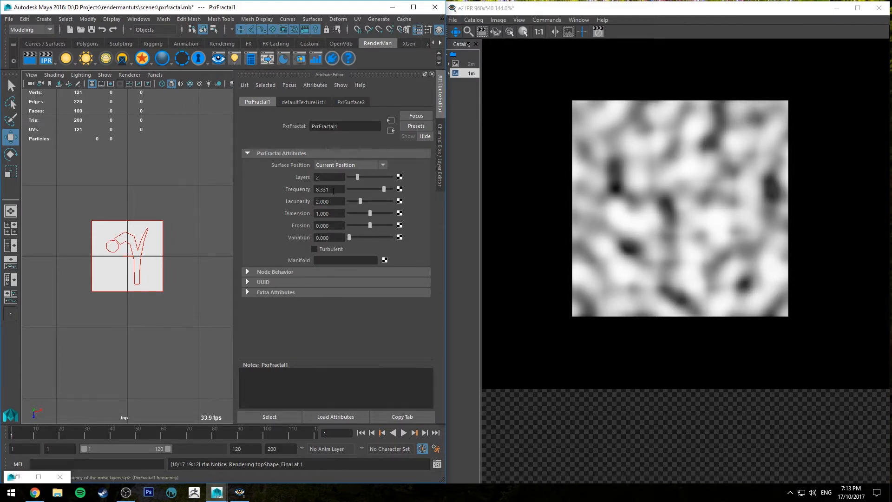
left_click_drag(359, 178, 361, 178)
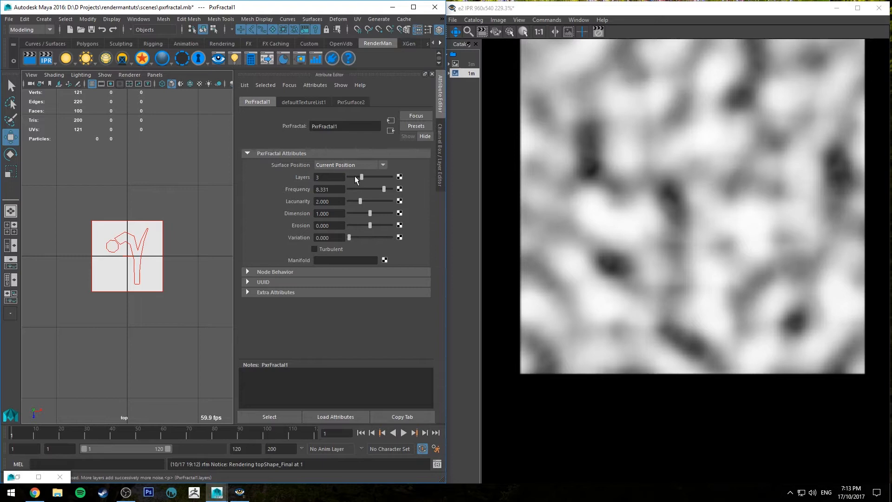
left_click_drag(360, 178, 353, 177)
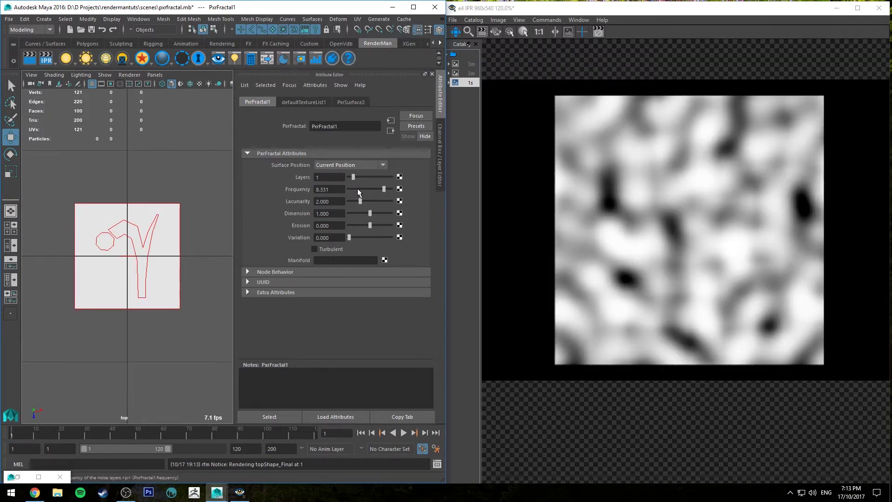
Experiment with Frequency up to about 10, then raise Layers from 1 to 3.
left_click_drag(358, 189, 377, 190)
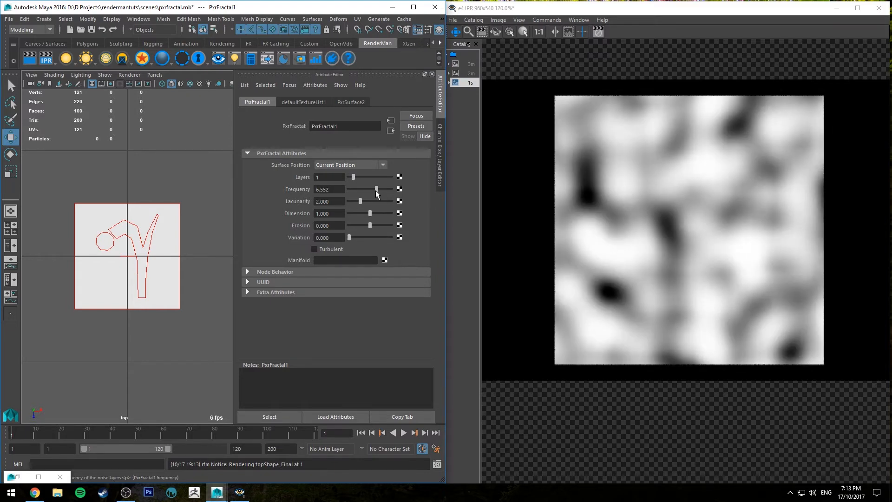
mouse_move(377, 190)
left_mouse_down()
mouse_move(394, 189)
mouse_move(366, 189)
mouse_move(393, 190)
left_mouse_up()
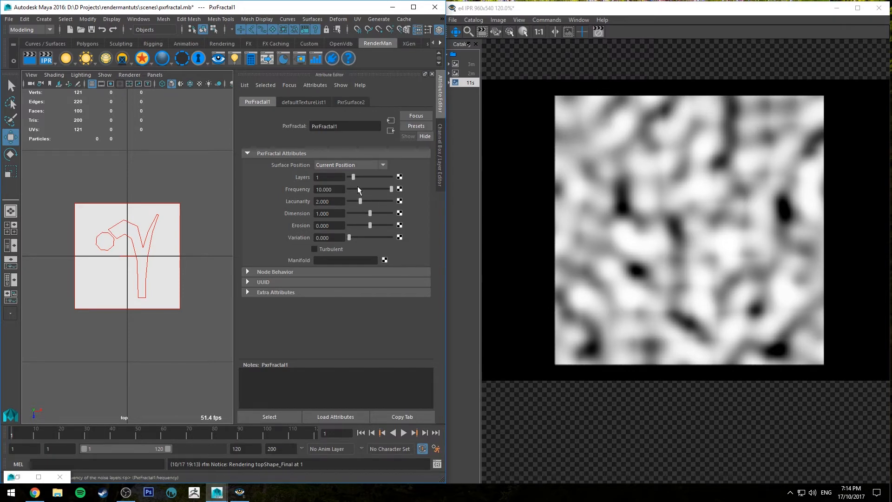
left_click_drag(354, 176, 362, 178)
Lower Frequency through about 4 and 2 to settle on 2.658.
left_click(366, 189)
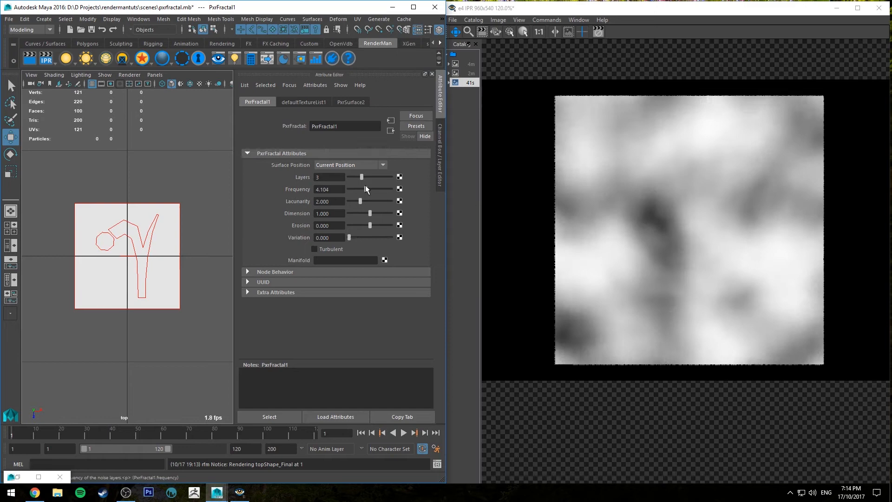
left_click_drag(366, 188, 356, 188)
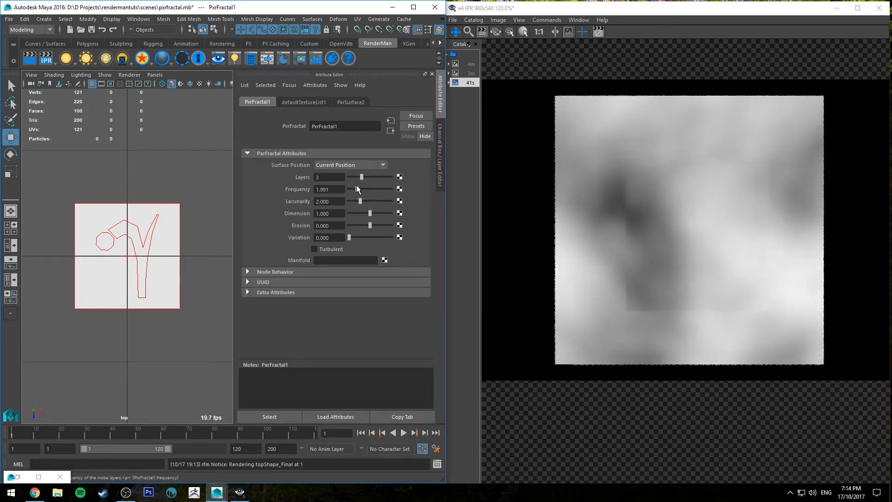
left_click(360, 189)
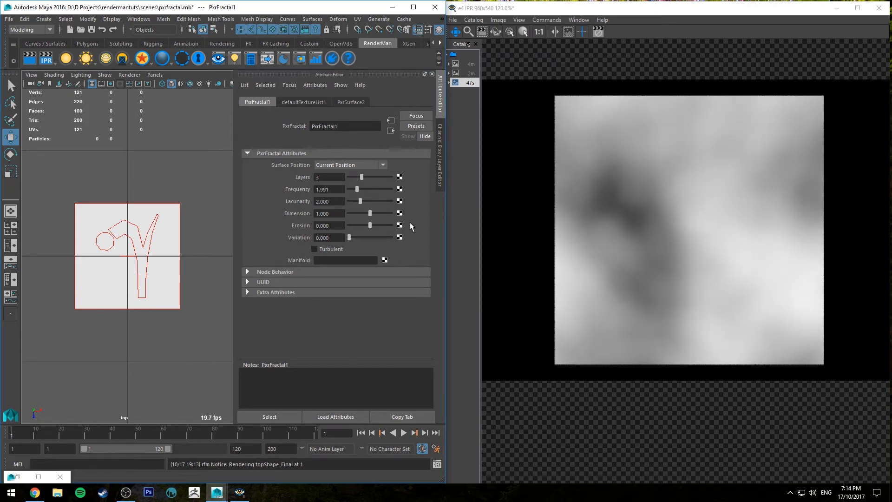
Try Lacunarity values from about 1.47 up to 4, leaving it near 1.99.
left_click_drag(361, 201, 394, 201)
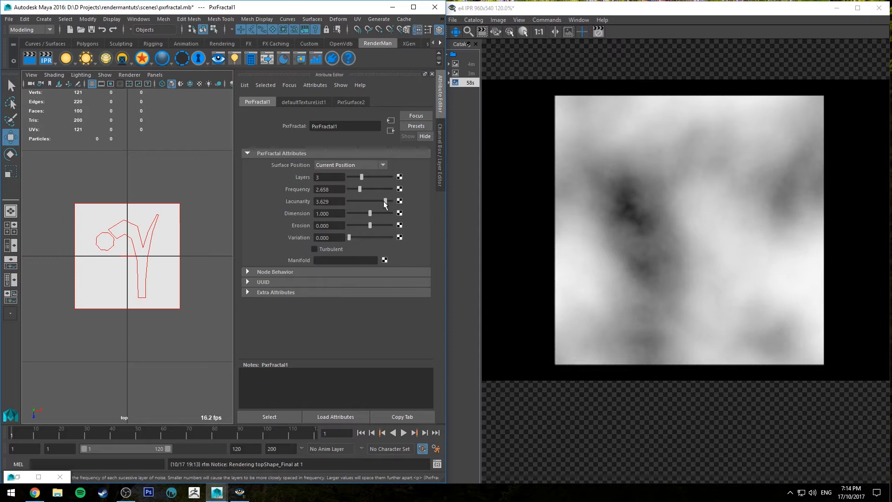
left_click_drag(390, 201, 361, 203)
left_click_drag(360, 200, 351, 200)
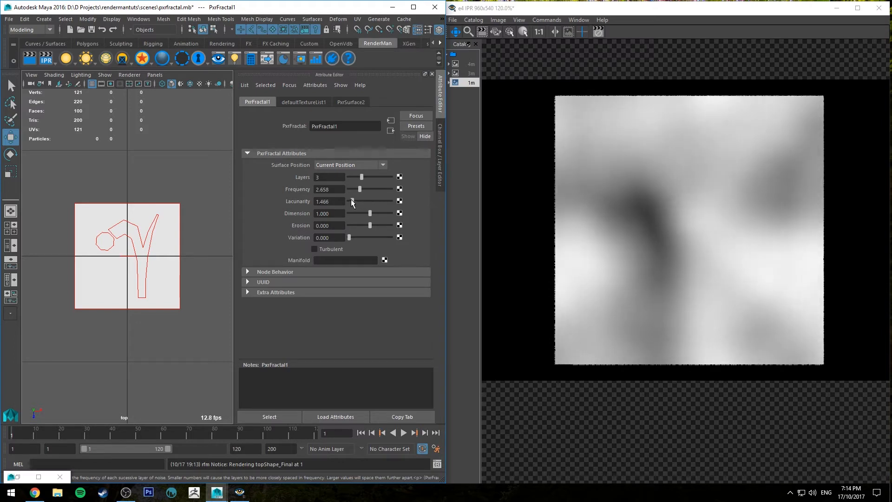
left_click_drag(351, 201, 384, 201)
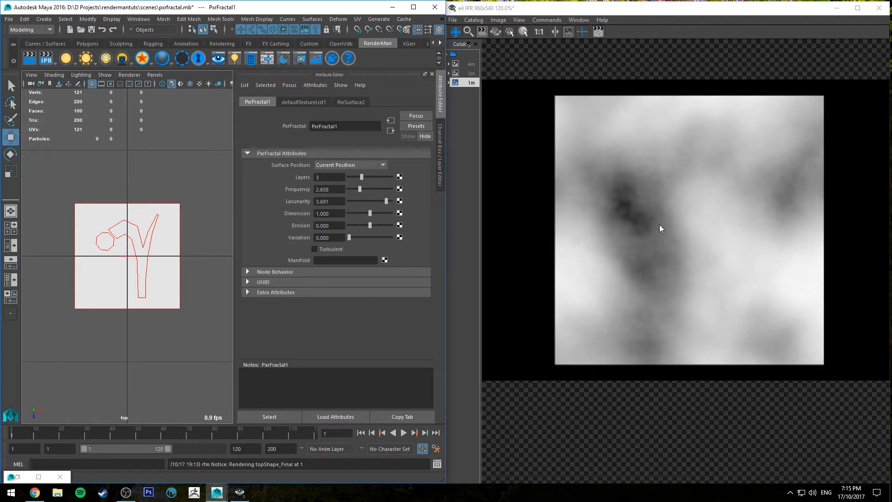
left_click_drag(385, 201, 360, 202)
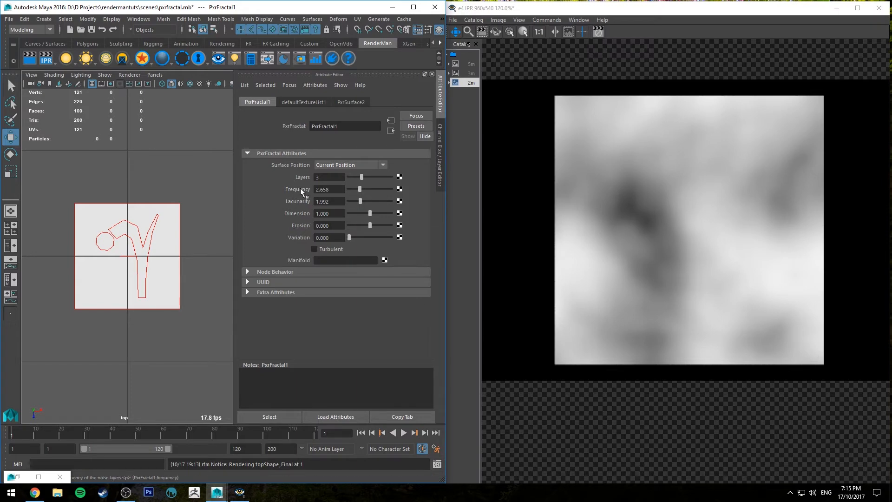
Raise Dimension to about 1.6 and 1.93, then lower it to about 0.6.
left_click_drag(370, 213, 384, 214)
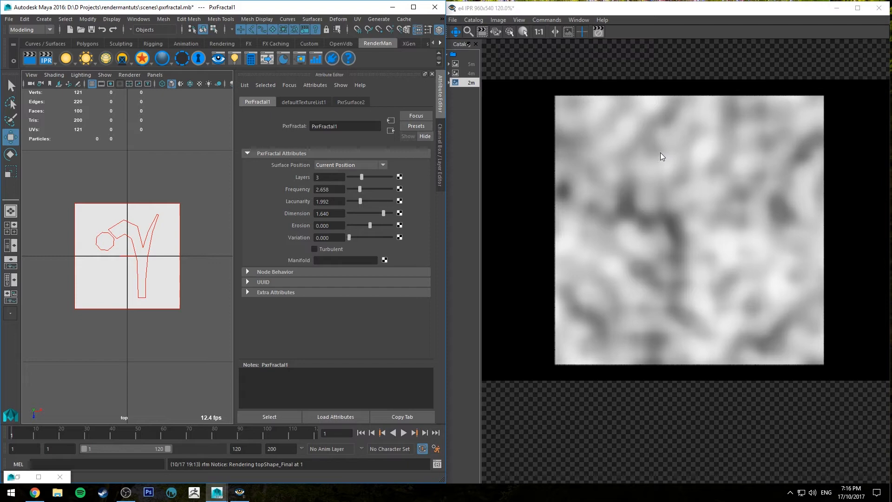
left_click_drag(384, 213, 389, 213)
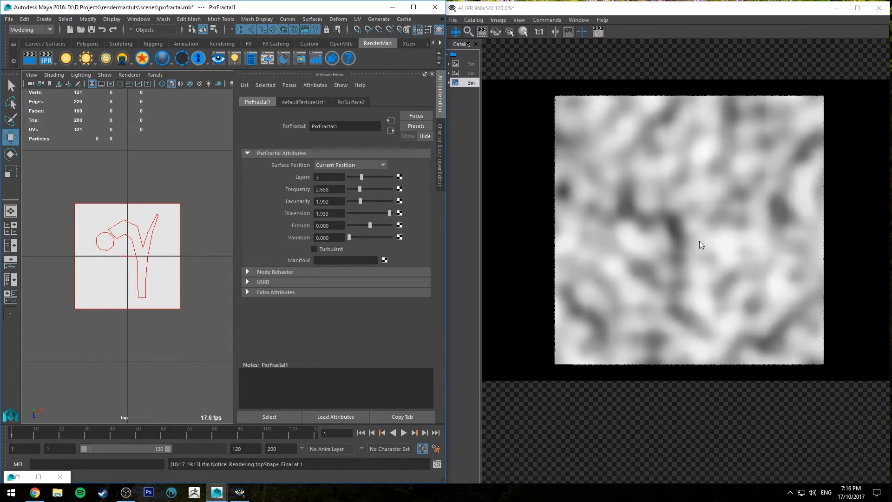
mouse_move(389, 214)
left_mouse_down()
mouse_move(361, 213)
mouse_move(393, 226)
mouse_move(375, 225)
left_mouse_up()
type("1")
Restore Dimension to 1, push Erosion up to about 1.5, then enter a negative erosion.
key("Return")
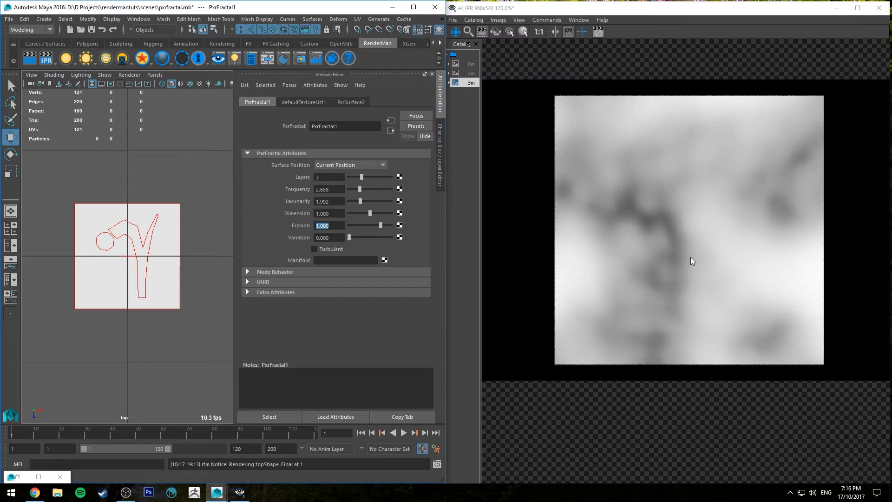
left_click_drag(380, 226, 392, 225)
type("-1")
key("Return")
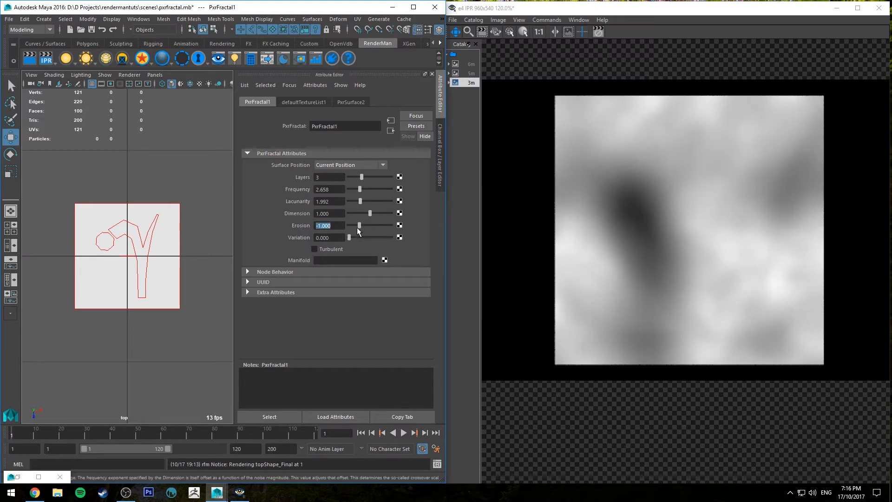
Try Erosion values of -1, 0.8 and -2, then reset it to 0.
mouse_move(360, 225)
left_mouse_down()
mouse_move(381, 227)
mouse_move(349, 224)
left_mouse_up()
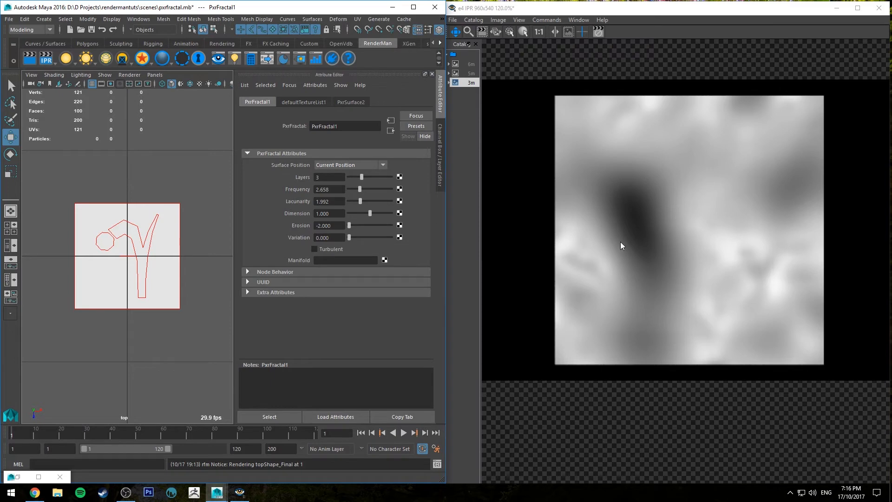
left_click_drag(349, 225, 392, 224)
mouse_move(391, 225)
left_mouse_down()
mouse_move(370, 225)
mouse_move(371, 237)
mouse_move(384, 238)
mouse_move(358, 238)
left_mouse_up()
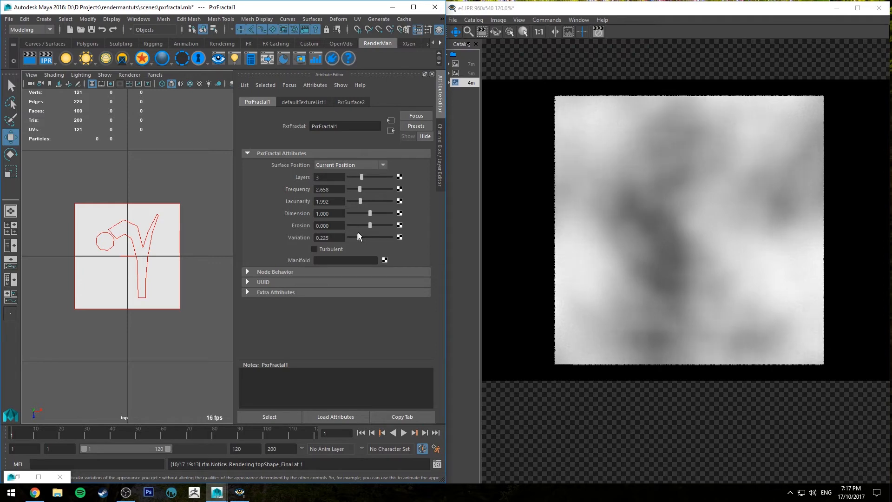
Check Variation's animation options, then try 0.135 and 0.629 before settling on 0.360.
right_click(301, 237)
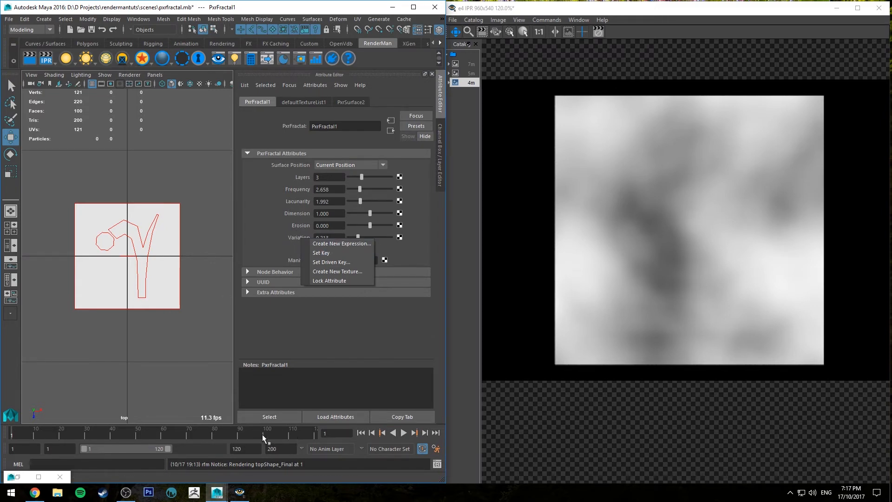
left_click(266, 214)
left_click_drag(358, 237, 364, 237)
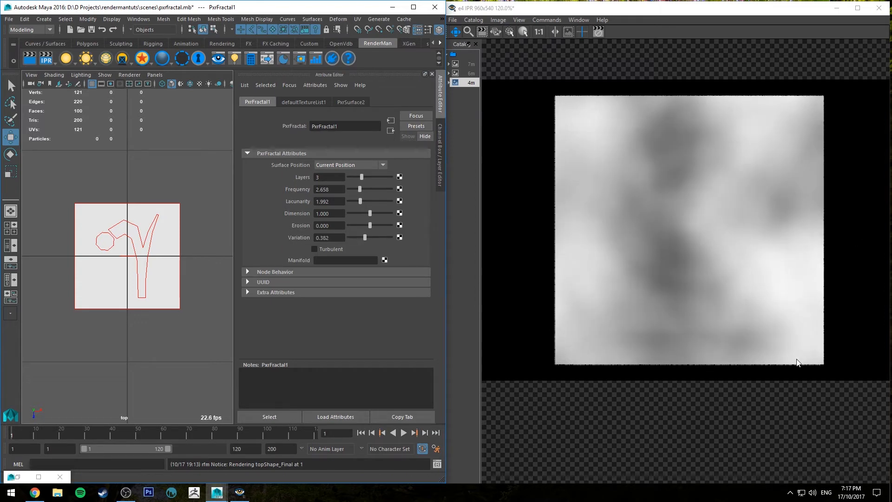
left_click_drag(365, 237, 375, 238)
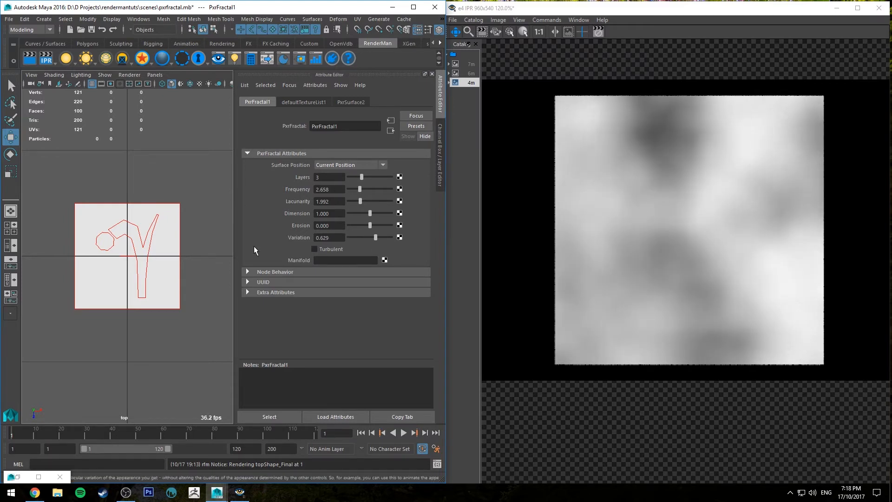
left_click_drag(375, 238, 363, 237)
Make PxrFractal1 Turbulent, raise Lacunarity to 2.393 and try higher Variation values in IPR.
left_click(324, 248)
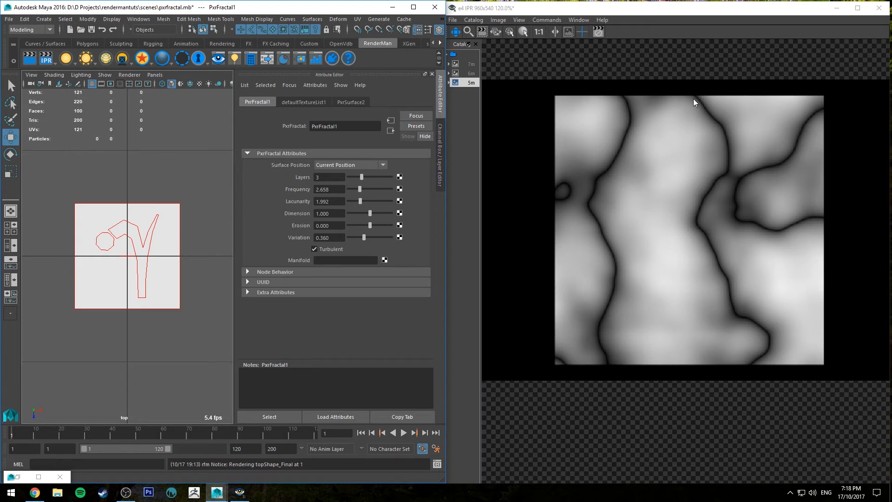
left_click_drag(360, 201, 385, 201)
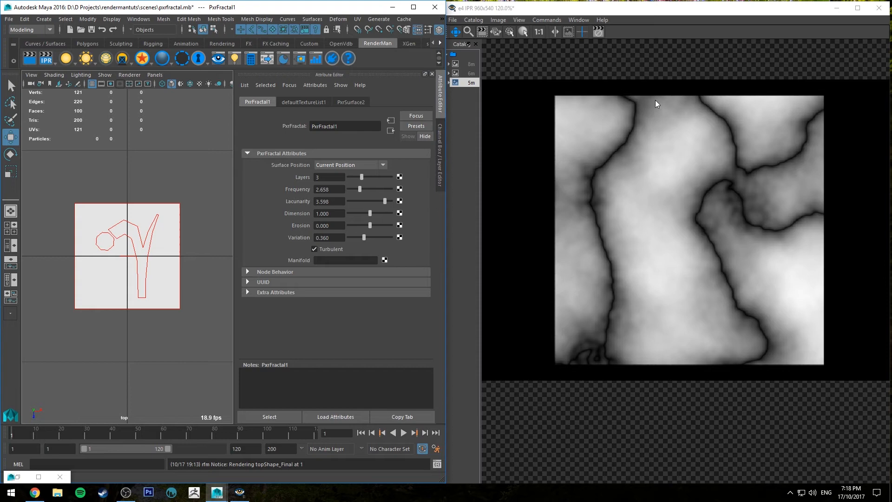
scroll(616, 172, "up", 2)
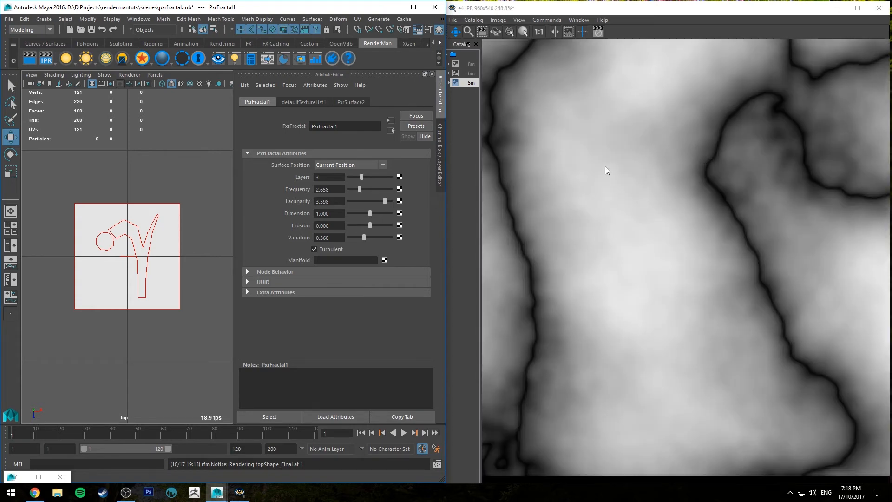
scroll(616, 173, "up", 2)
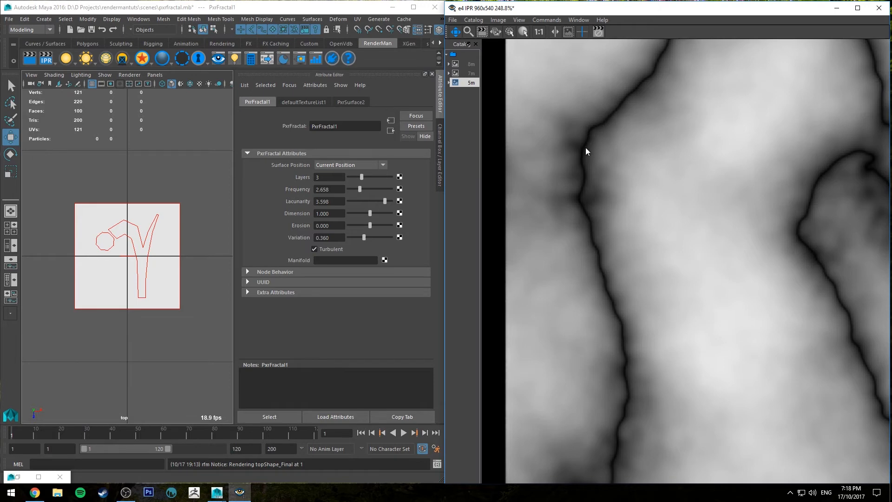
scroll(623, 209, "down", 4)
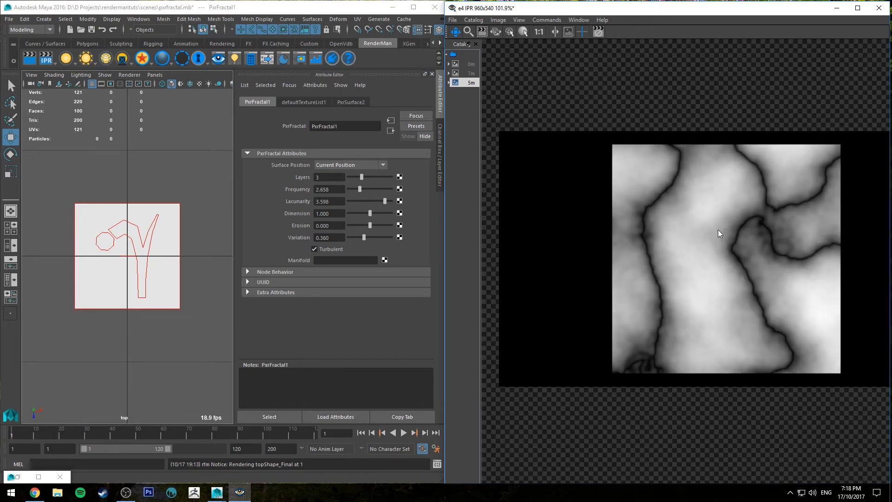
mouse_move(364, 237)
left_mouse_down()
mouse_move(380, 238)
mouse_move(364, 238)
left_mouse_up()
left_click_drag(363, 238, 367, 238)
Revert Variation to 0.360, toggle Turbulent, and add a PxrManifold2D node left of PxrFractal1.
key("ctrl+z")
left_click(315, 249)
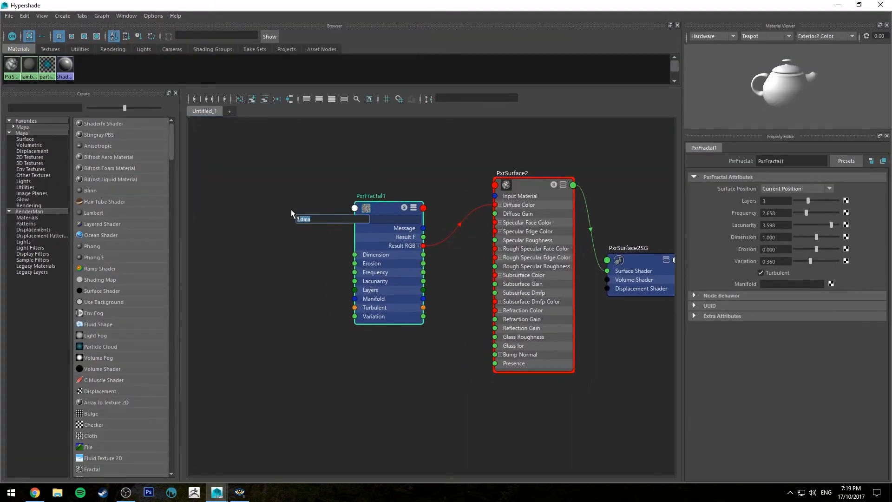
type("manifold")
key("Return")
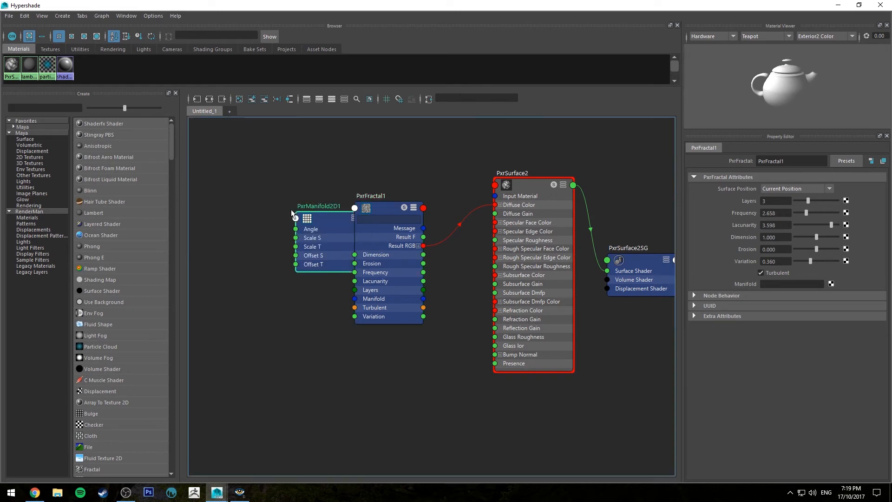
mouse_move(307, 216)
left_mouse_down()
mouse_move(251, 203)
mouse_move(268, 213)
left_mouse_up()
left_click_drag(256, 209, 256, 218)
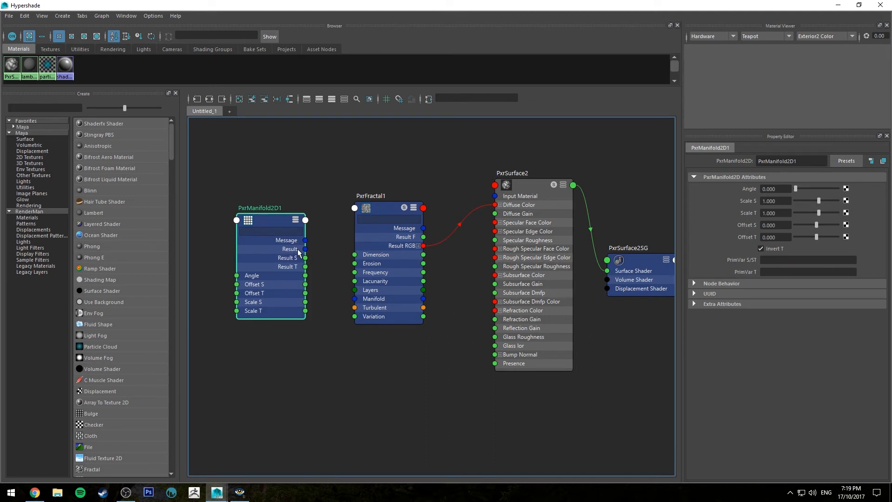
Wire PxrManifold2D1 Result into PxrFractal1 Manifold and drag Scale S negative to stretch the veins.
left_click_drag(305, 249, 356, 299)
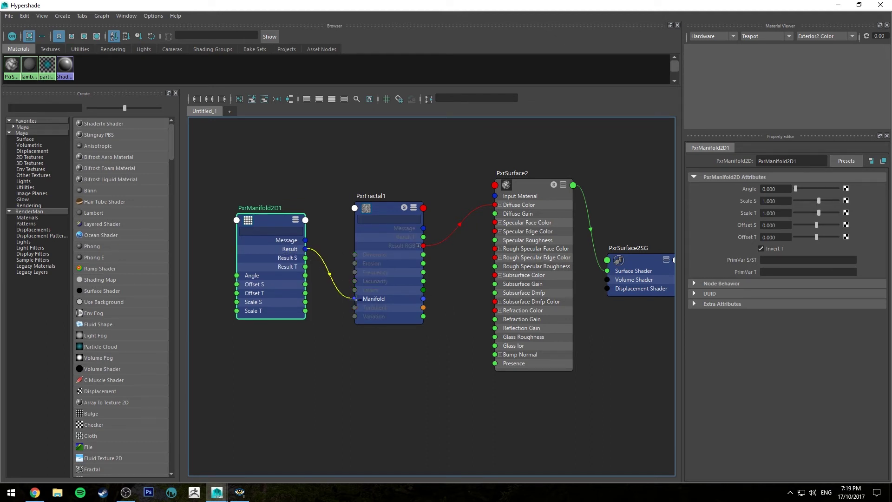
left_click(860, 5)
left_click_drag(422, 199, 410, 200)
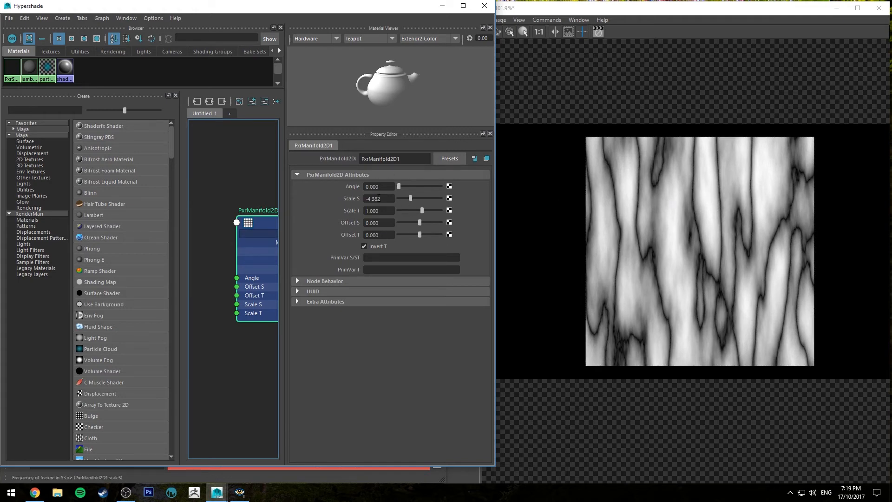
Try Scale S/T and Offset S values on PxrManifold2D1, then return Scale S and T to 1.
mouse_move(410, 198)
left_mouse_down()
mouse_move(422, 199)
mouse_move(422, 210)
left_mouse_up()
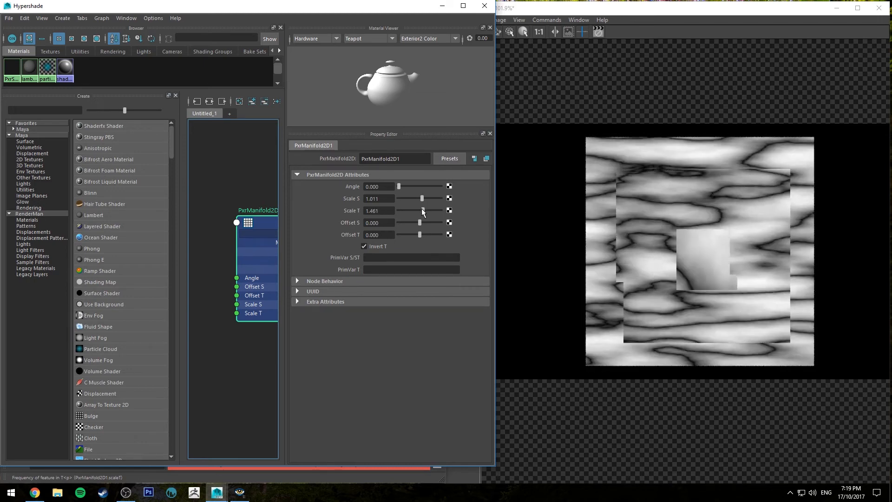
double_click(372, 198)
type("1")
key("Return")
mouse_move(370, 211)
left_mouse_down()
mouse_move(407, 186)
mouse_move(399, 187)
left_mouse_up()
type("1")
key("Return")
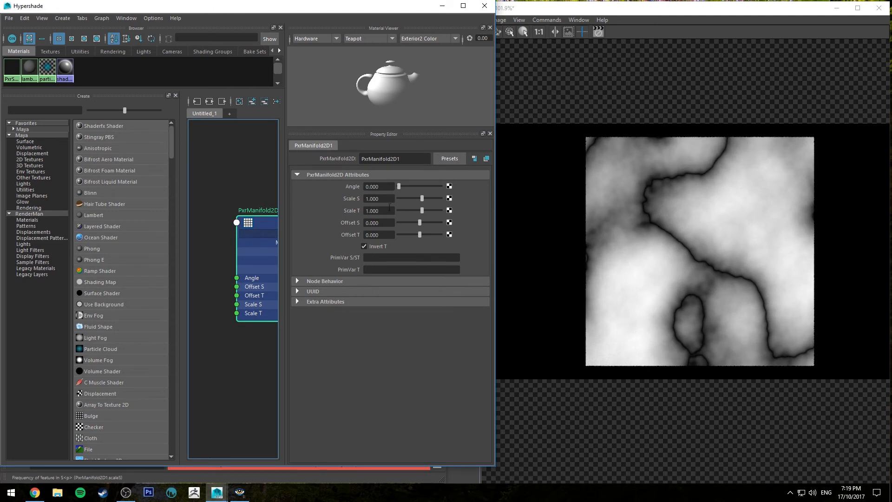
mouse_move(420, 223)
left_mouse_down()
mouse_move(403, 224)
mouse_move(432, 235)
left_mouse_up()
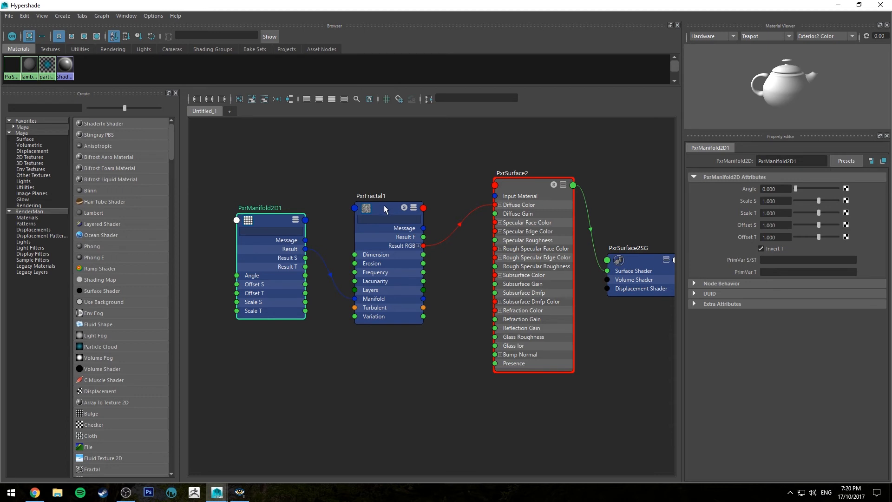
Tidy the manifold and fractal nodes, create PxrBump1 and feed PxrFractal1 Result F into its Input Bump.
left_click(385, 209)
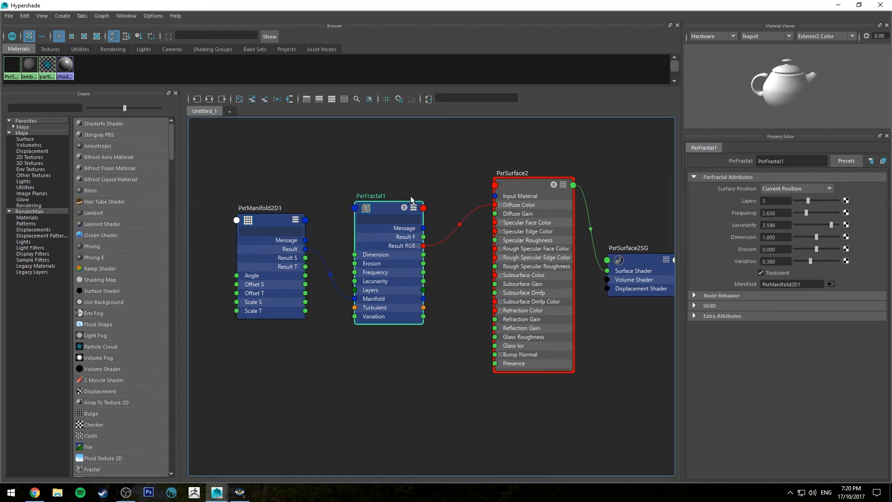
left_click_drag(269, 219, 266, 203)
left_click_drag(382, 212, 368, 208)
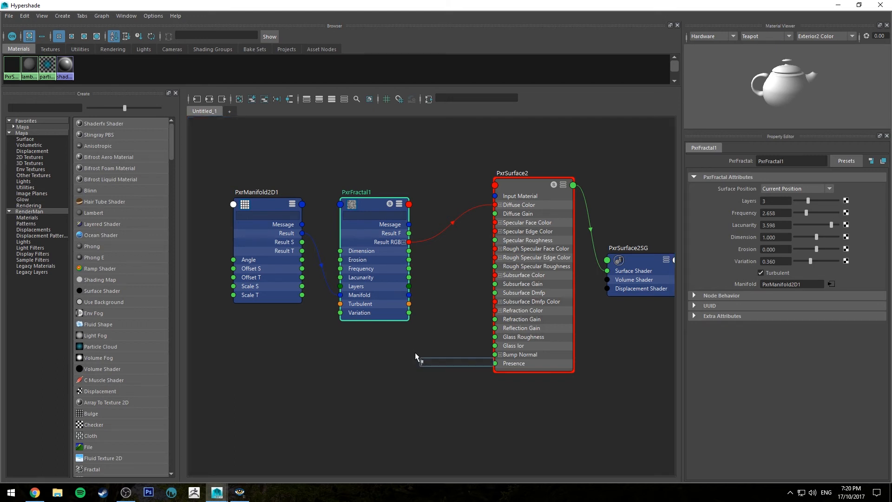
type("PxrBump")
key("Return")
left_click_drag(409, 234, 421, 378)
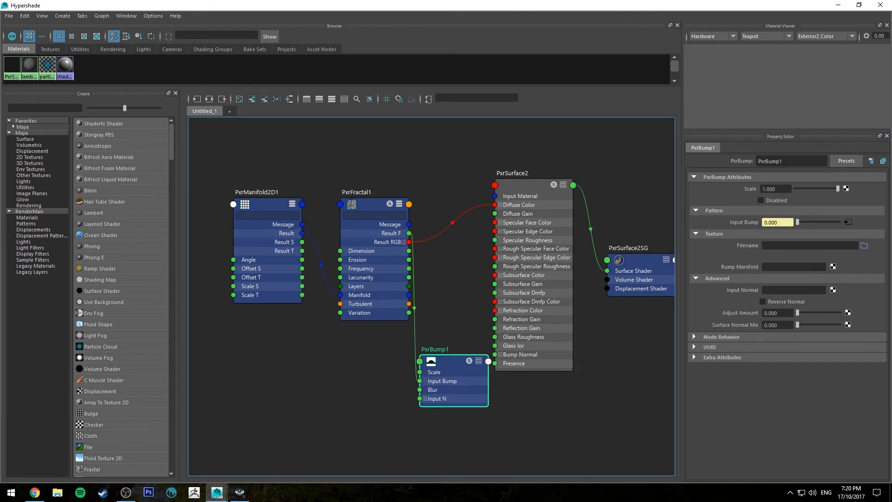
left_click(358, 202)
Rearrange the nodes, show PxrBump1's ports and wire its Result N into PxrSurface2 Bump Normal.
left_click_drag(357, 203, 301, 193)
left_click(531, 185)
left_click_drag(453, 361, 398, 333)
key("3")
mouse_move(432, 362)
left_mouse_down()
mouse_move(467, 345)
mouse_move(494, 354)
left_mouse_up()
Switch to a single perspective view and move and rotate PxrRectLight1 over the plane.
left_click(838, 5)
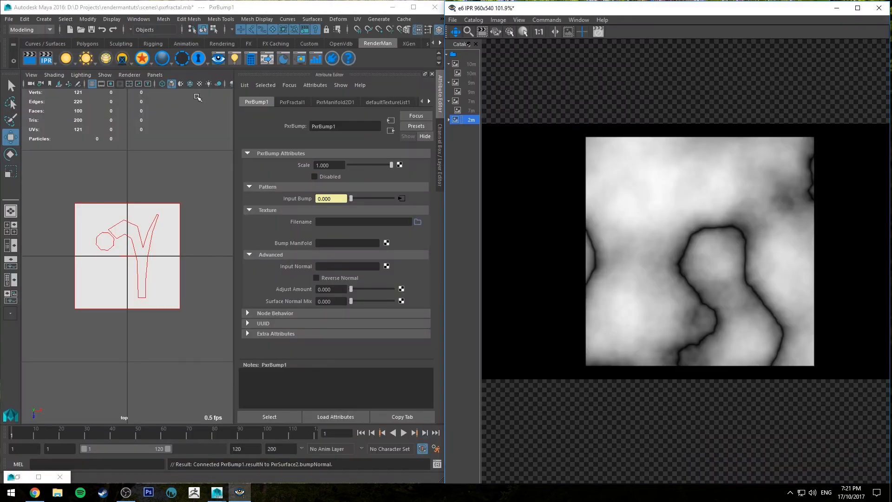
left_click(206, 163)
key("space")
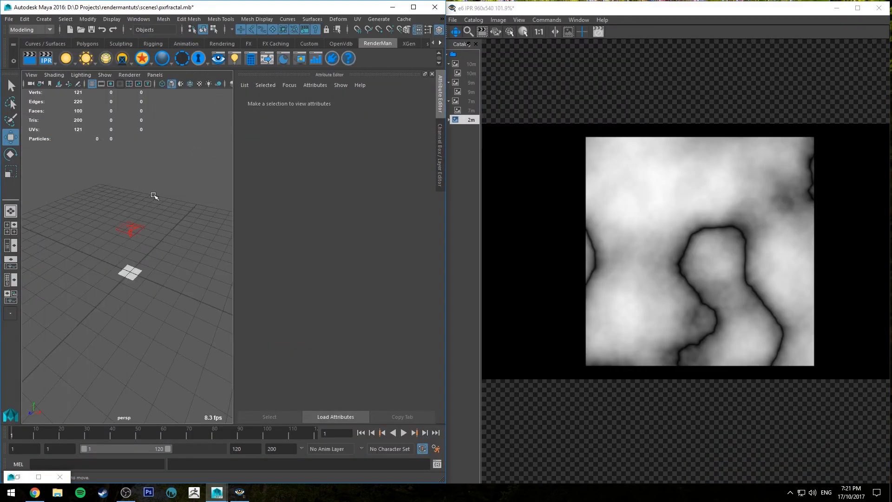
scroll(154, 196, "up", 5)
scroll(185, 250, "down", 5)
left_click(122, 192)
left_click_drag(164, 200, 206, 201)
key("e")
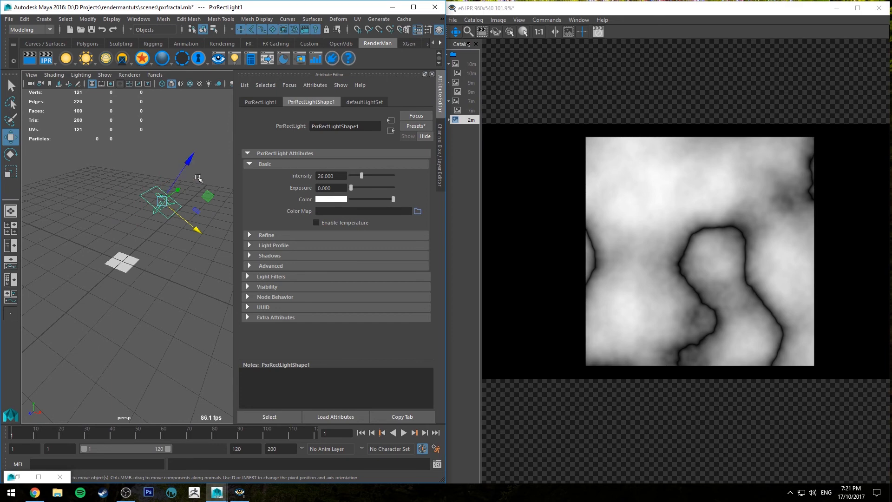
scroll(101, 235, "up", 5)
Select the plane and tumble the camera to look down on its bumpy fractal relief in IPR.
left_click(119, 268)
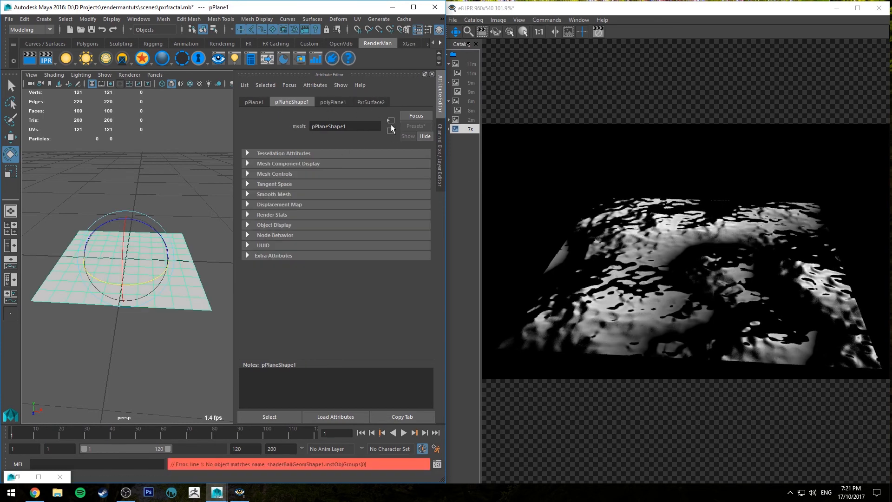
left_click(216, 494)
left_click(217, 493)
mouse_move(112, 265)
left_mouse_down("alt")
mouse_move(98, 197)
mouse_move(105, 210)
left_mouse_up("alt")
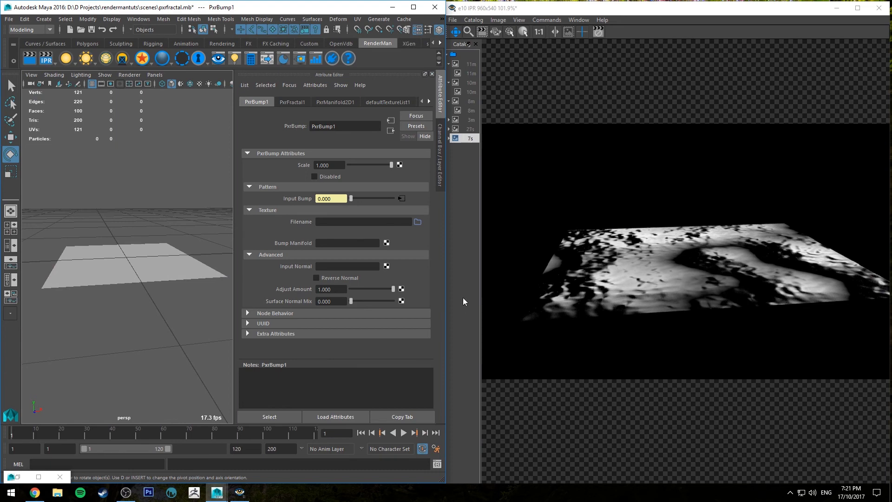
mouse_move(122, 284)
left_mouse_down("alt")
mouse_move(137, 223)
mouse_move(131, 259)
mouse_move(126, 244)
mouse_move(120, 256)
mouse_move(140, 240)
left_mouse_up("alt")
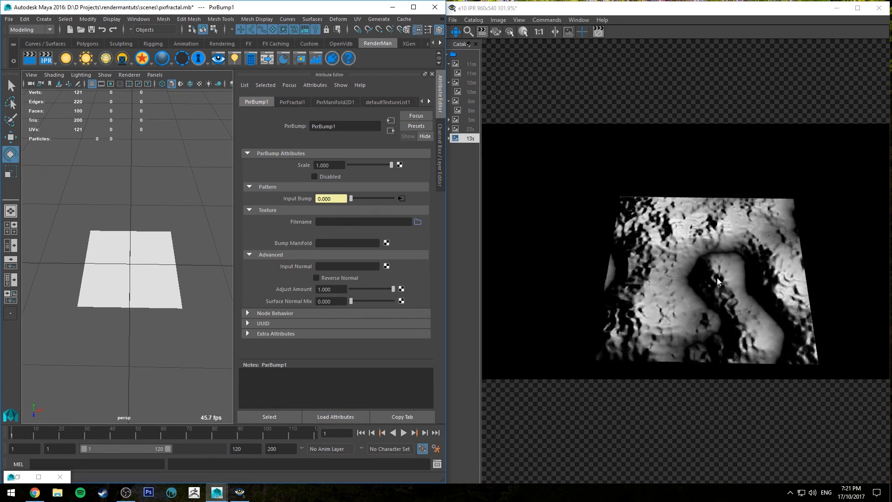